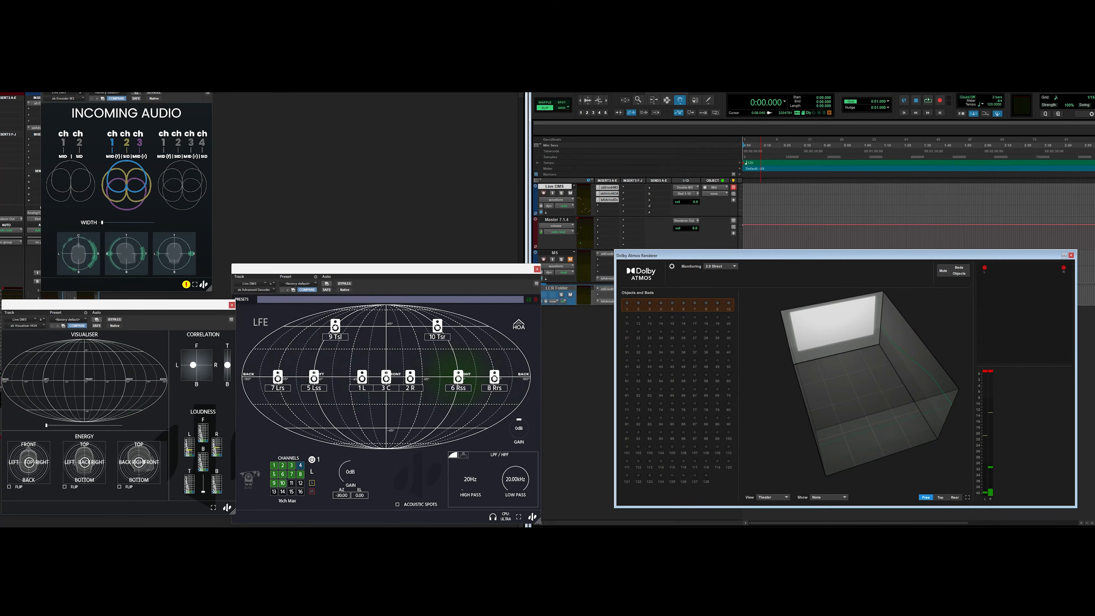
Step: Close the open plugin windows and reposition the Dolby Atmos Renderer window
left_click(208, 78)
left_click(232, 306)
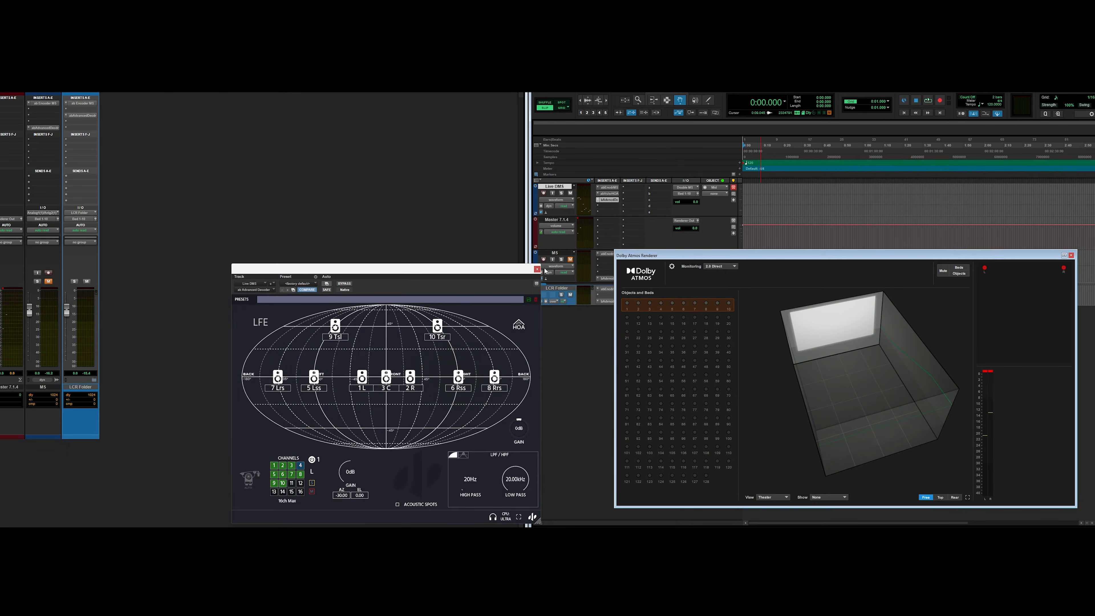
left_click(537, 270)
left_click_drag(685, 258, 167, 267)
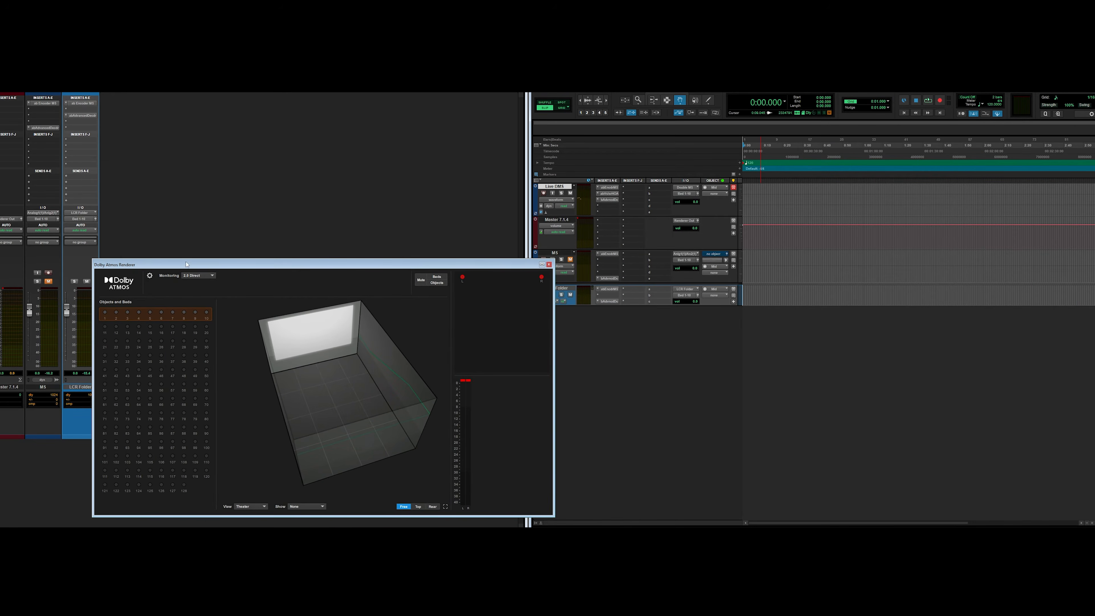
left_click_drag(509, 265, 485, 265)
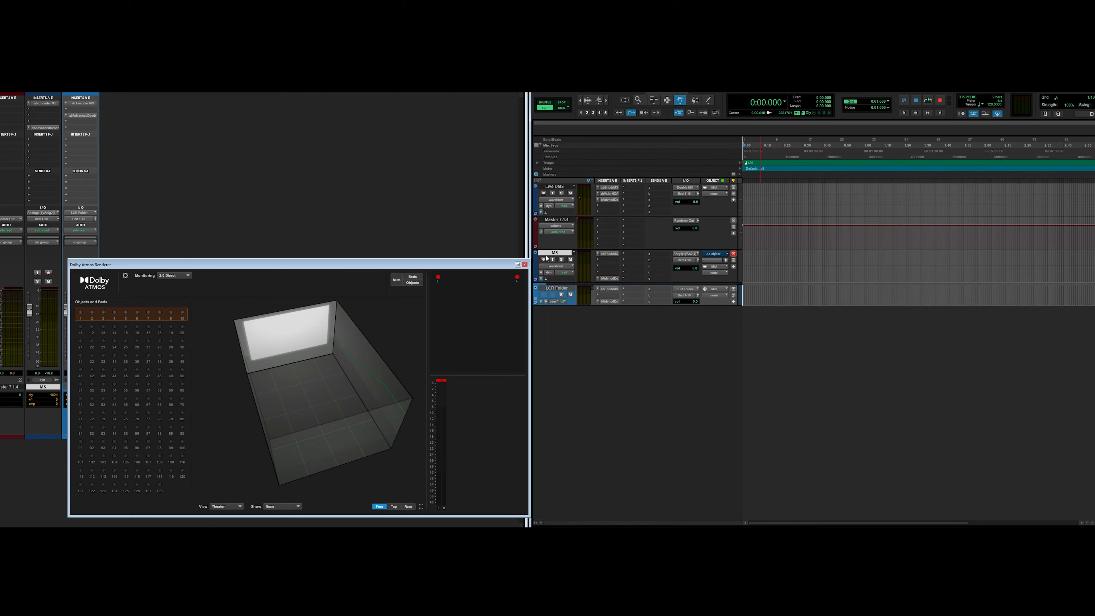
left_click_drag(1094, 262, 743, 262)
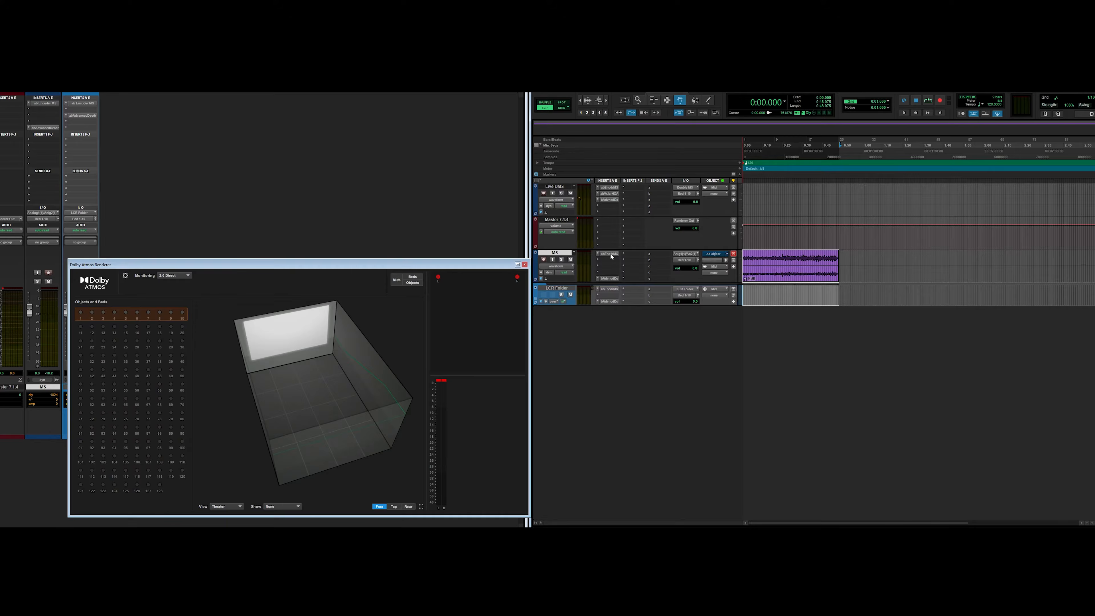
Step: Open the M/S track's ambisonic encoder plugin window and place it in the upper-left corner
left_click(608, 254)
left_click_drag(291, 247, 114, 110)
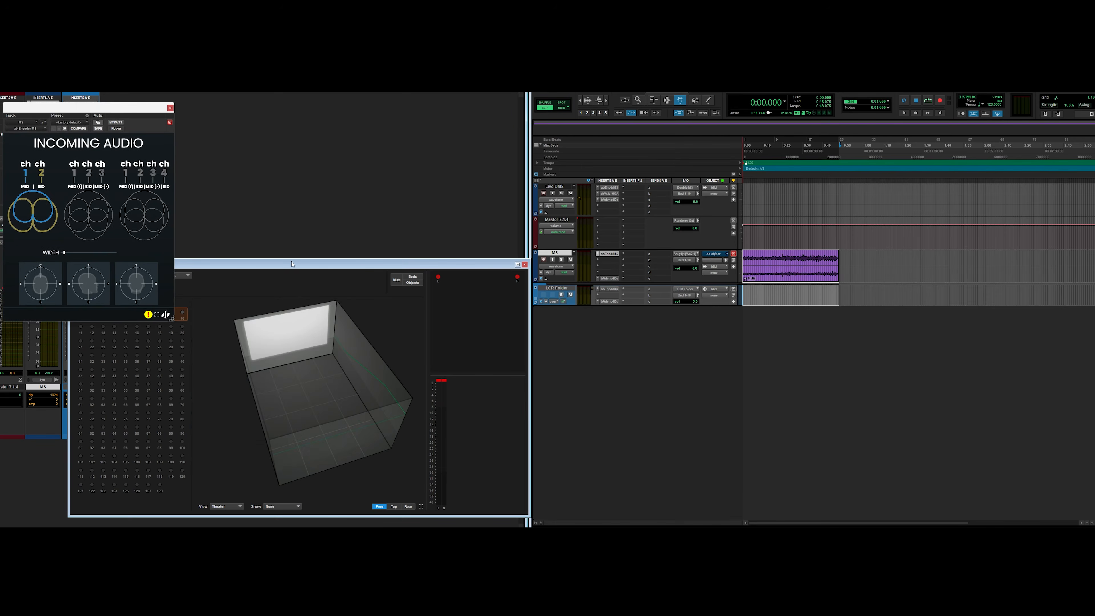
left_click_drag(292, 264, 340, 265)
left_click_drag(83, 108, 84, 84)
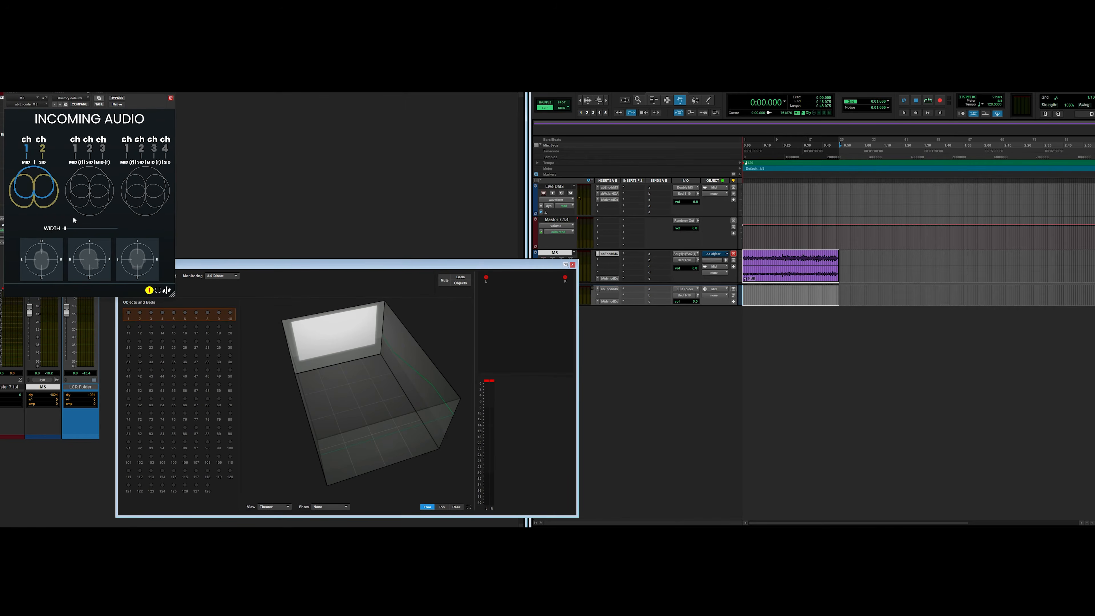
Step: Open the M/S track's Advanced Decoder plugin window and arrange it beside the Renderer window
left_click(607, 279)
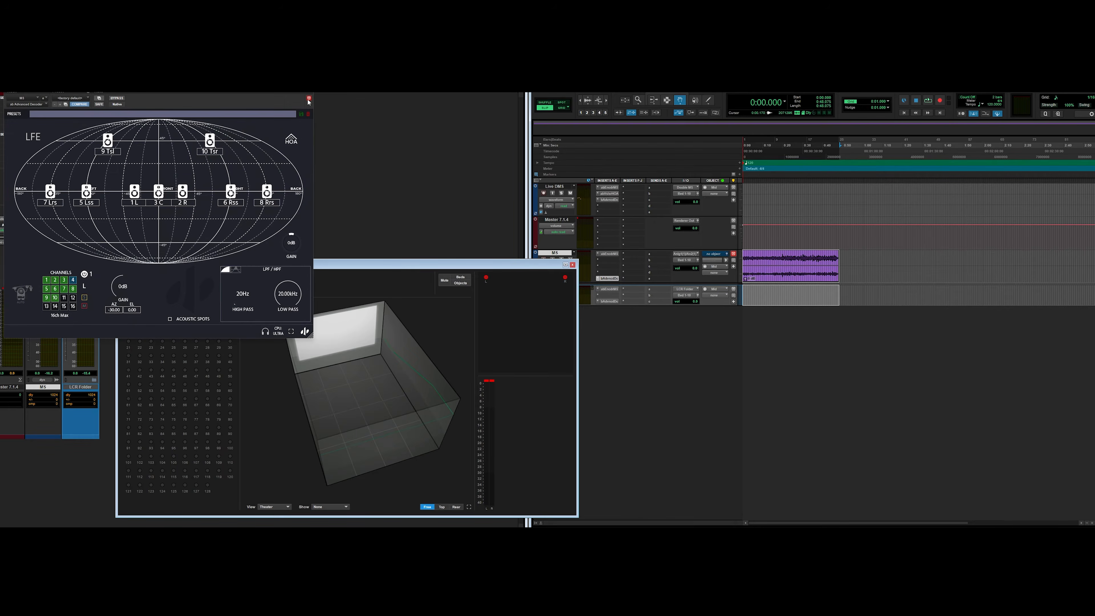
left_click(607, 255)
left_click(171, 98)
left_click_drag(216, 85, 269, 259)
left_click_drag(435, 262, 844, 273)
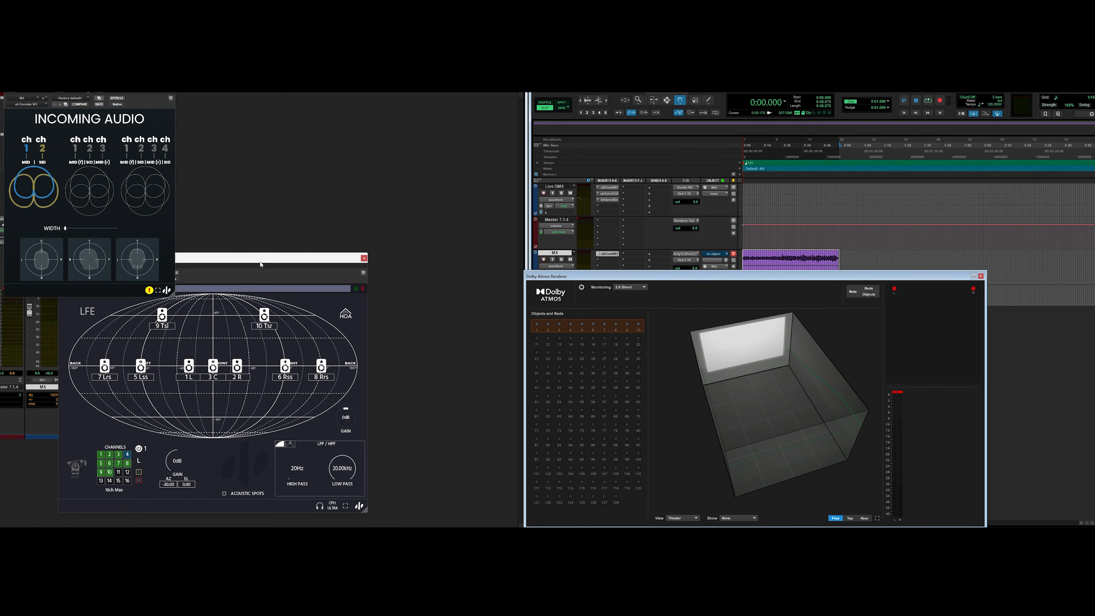
left_click(256, 258)
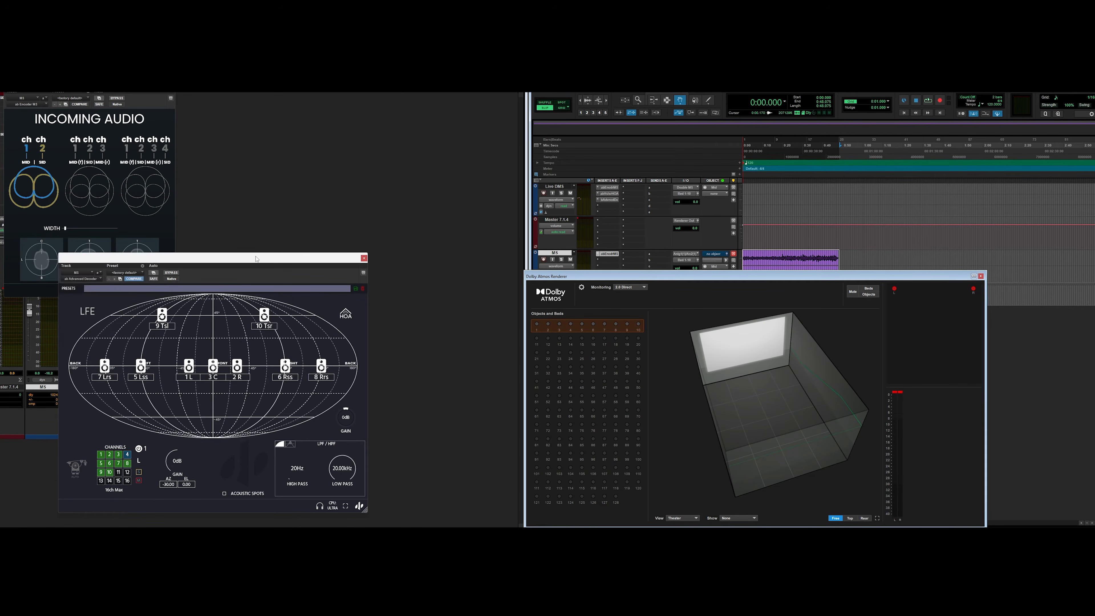
left_click_drag(256, 259, 369, 259)
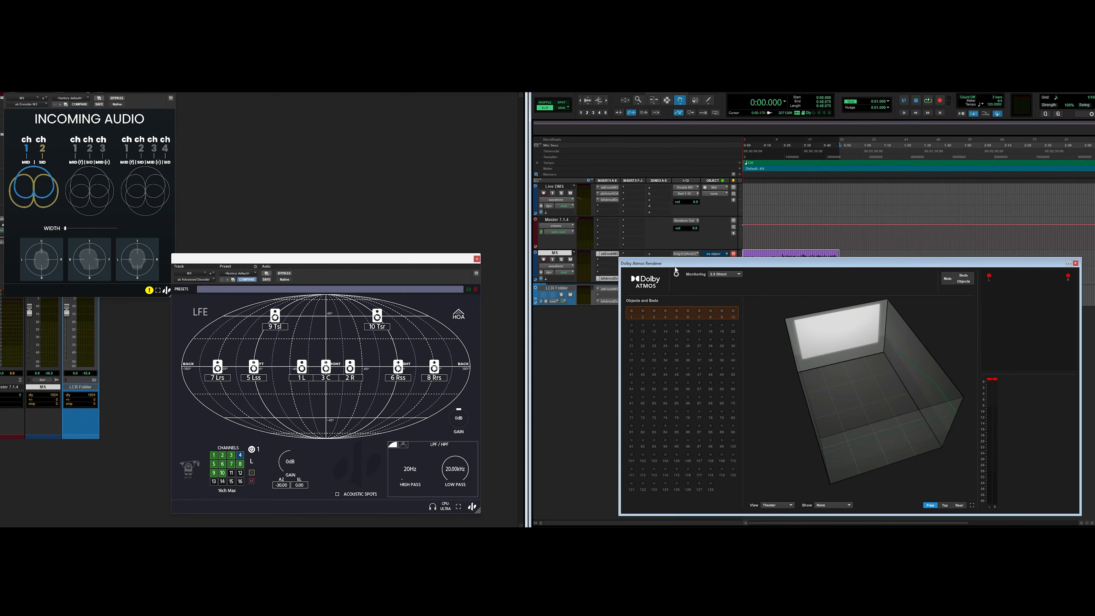
Step: Insert the Vortex 1st Order Ambisonics plugin on the M/S track
left_click_drag(675, 266, 705, 270)
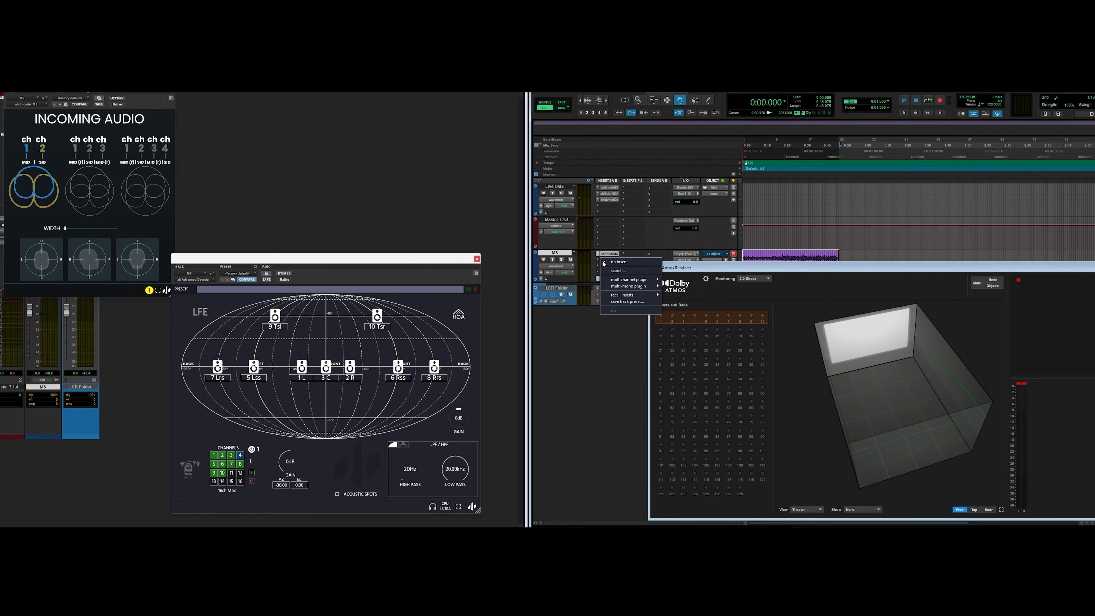
type("vortex")
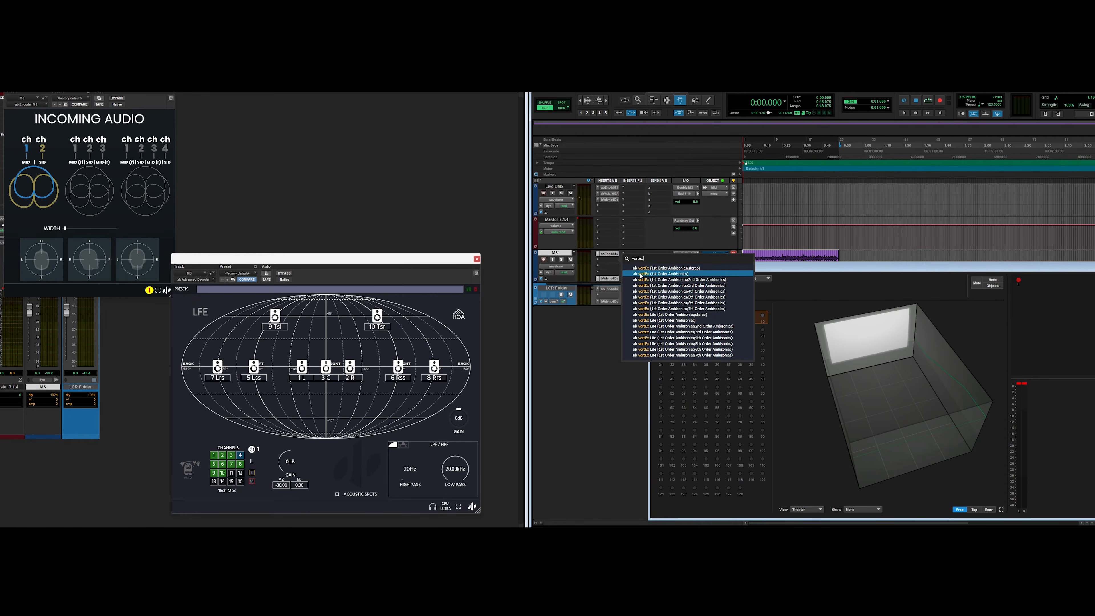
left_click(642, 274)
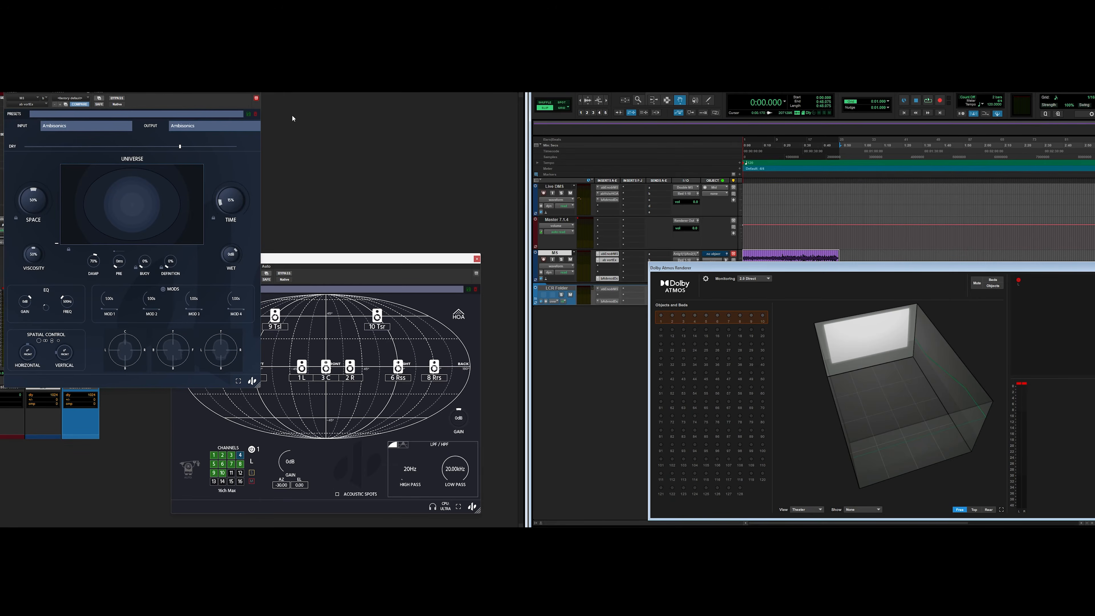
Step: Position the Vortex window, start playback and adjust Vortex's Space and Dry settings while listening
left_click_drag(225, 84, 337, 111)
left_click_drag(145, 111, 180, 111)
left_click(88, 89)
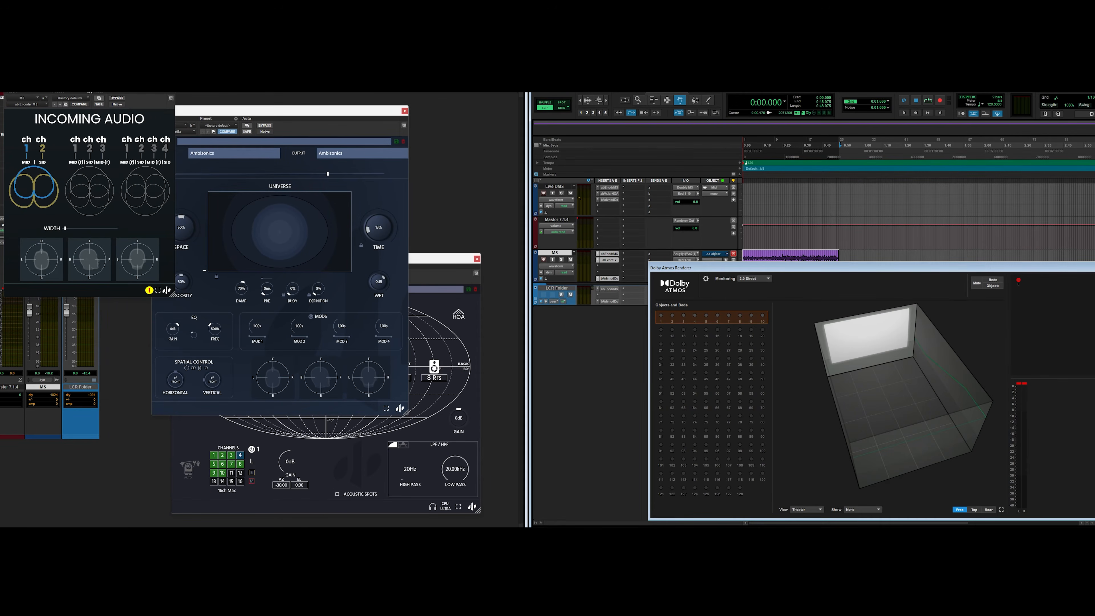
key("space")
left_click_drag(243, 112, 281, 101)
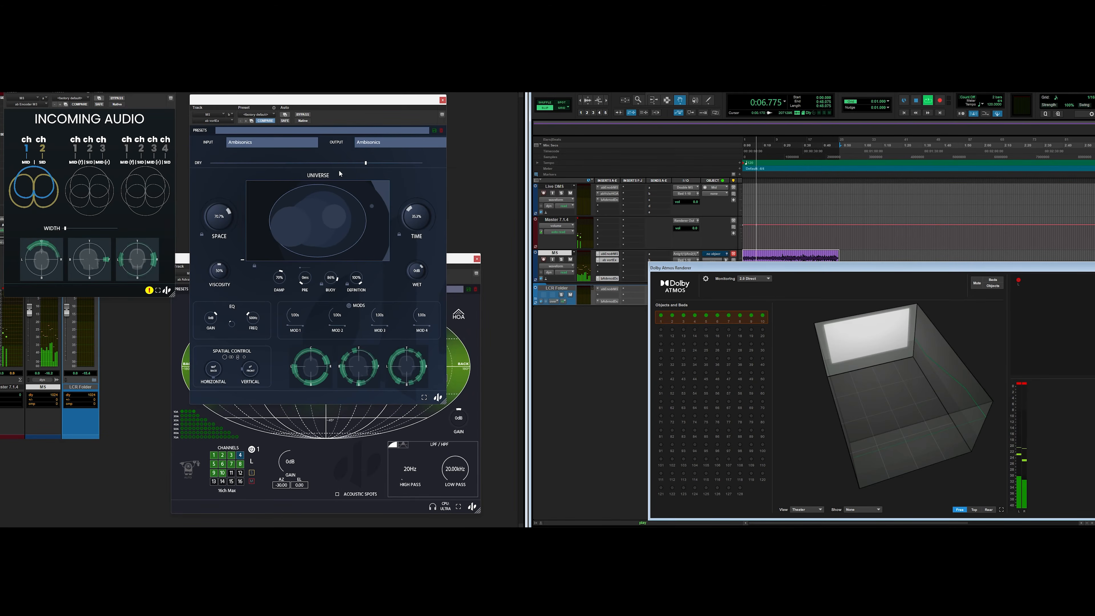
left_click_drag(302, 164, 325, 163)
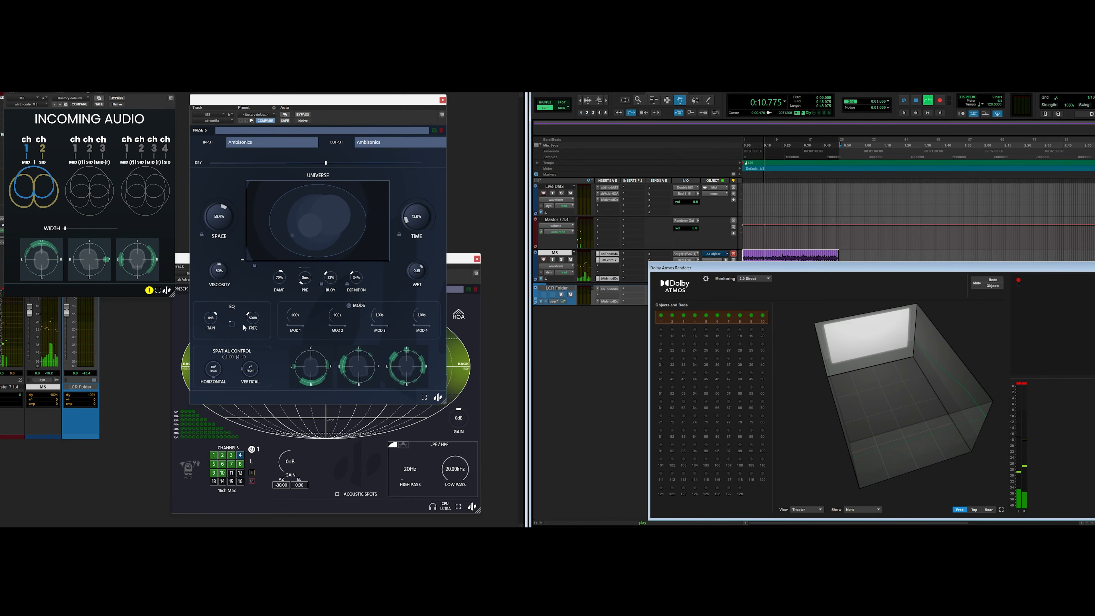
Step: Stop playback and close the decoder, Vortex and encoder plugin windows
left_click(371, 506)
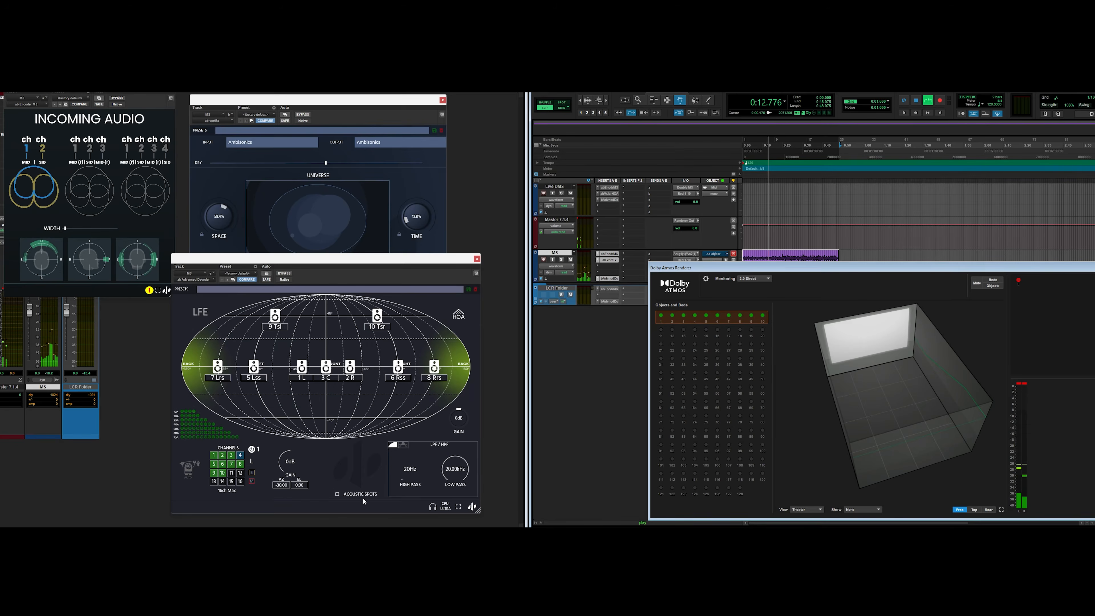
left_click_drag(244, 272, 442, 271)
left_click(275, 229)
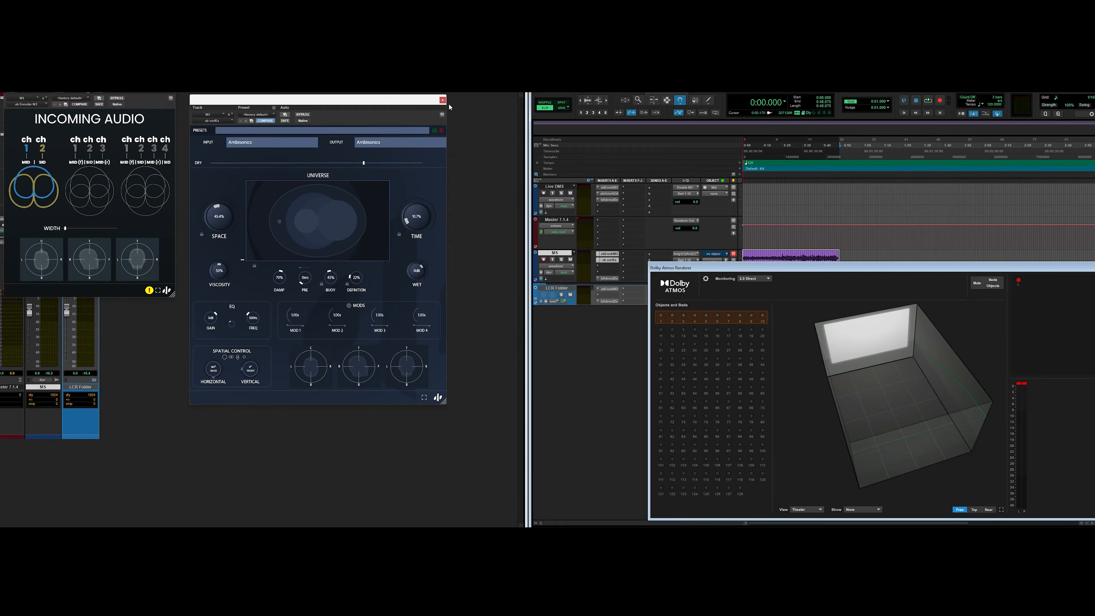
left_click(443, 100)
left_click(170, 85)
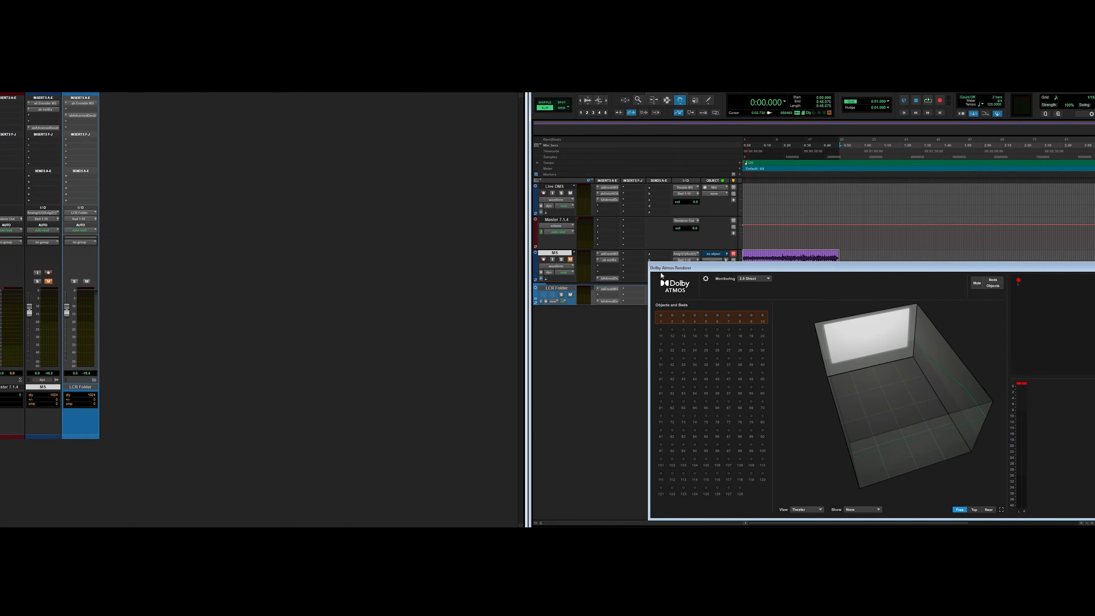
Step: Expand the LCR Folder track to show its sub-tracks and move the Renderer window aside
left_click(536, 301)
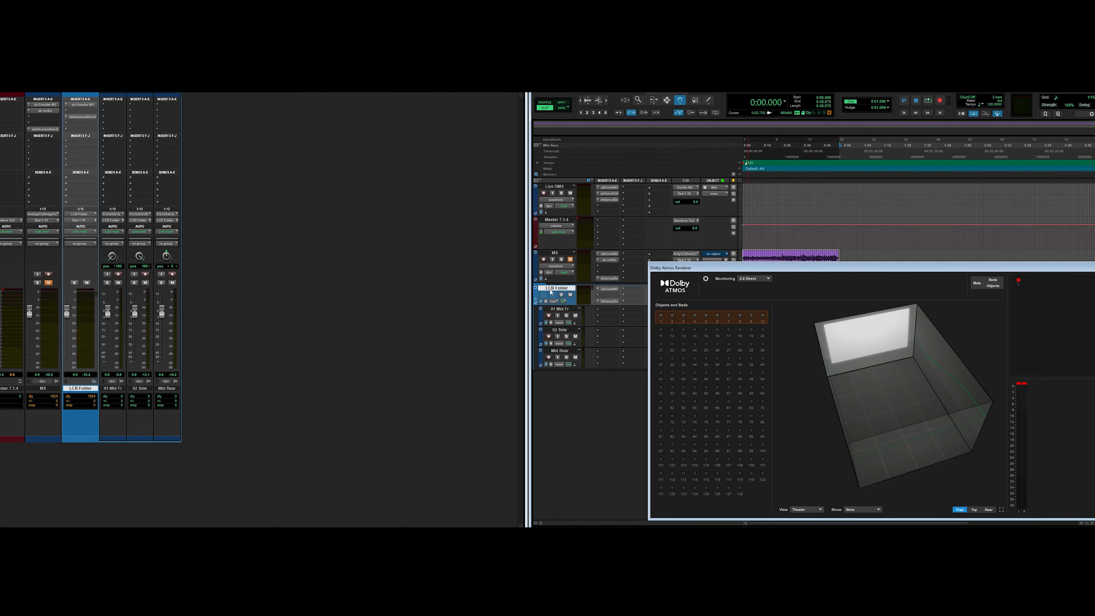
left_click_drag(683, 269, 101, 260)
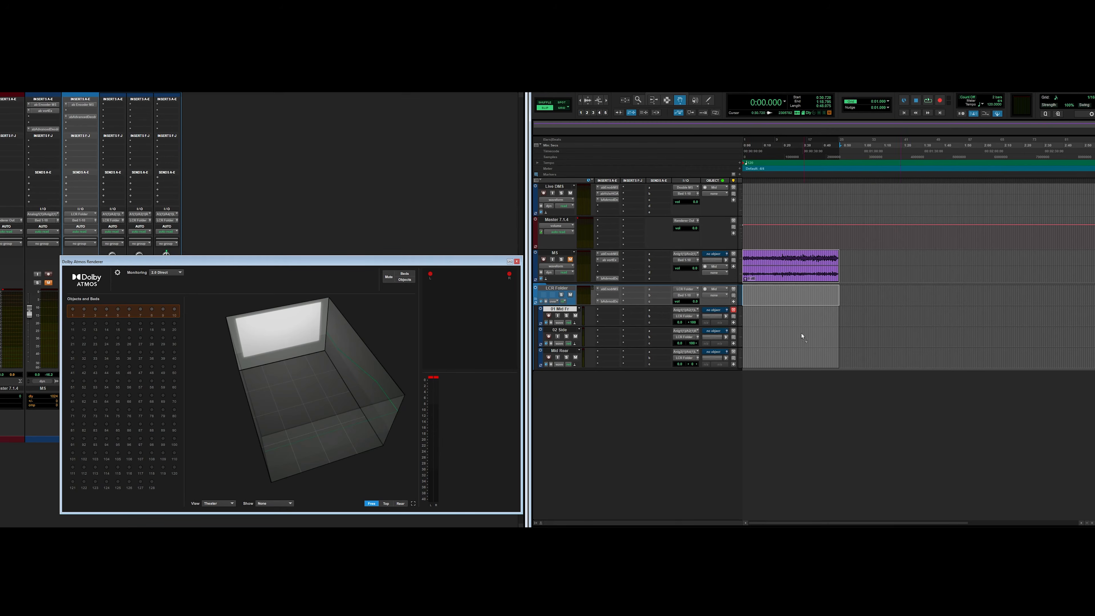
left_click_drag(802, 336, 758, 319)
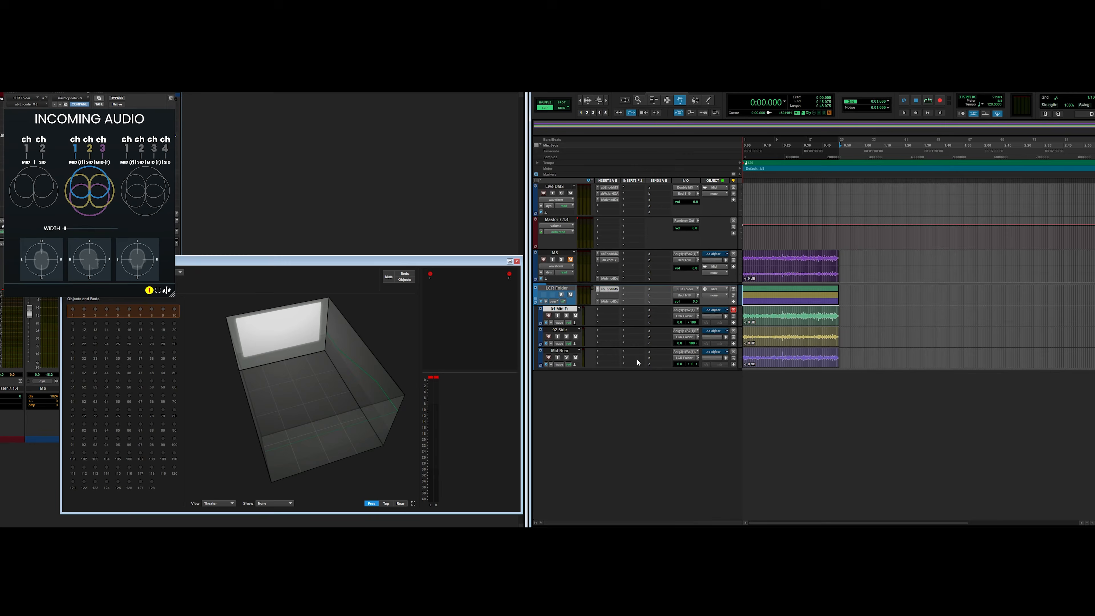
Step: Open the LCR Folder's Advanced Decoder window and audition the folder's playback
left_click(610, 302)
left_click_drag(172, 95, 268, 242)
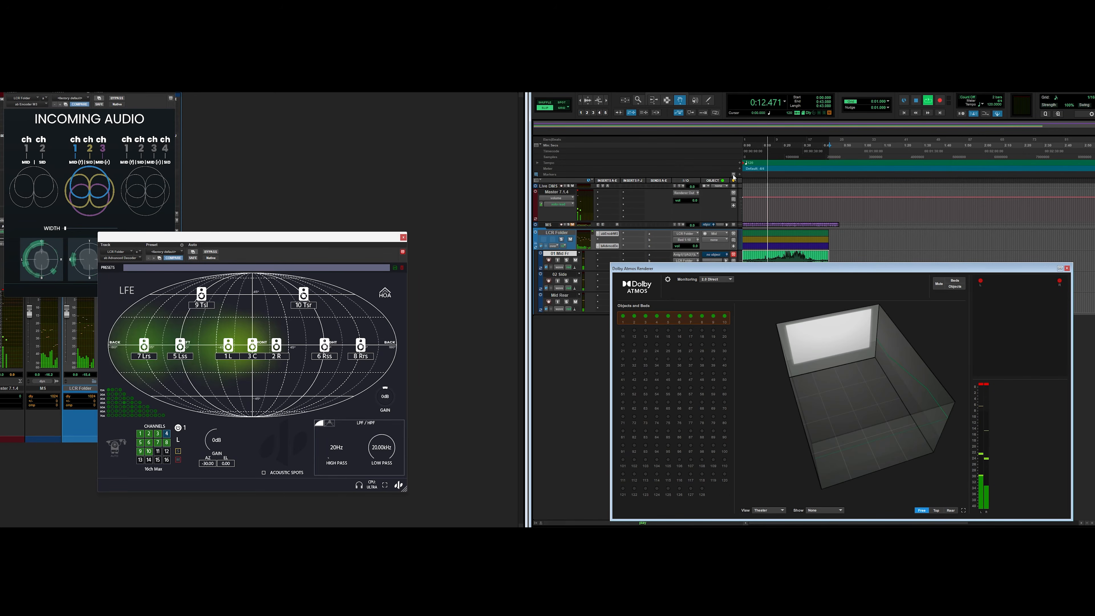
key("space")
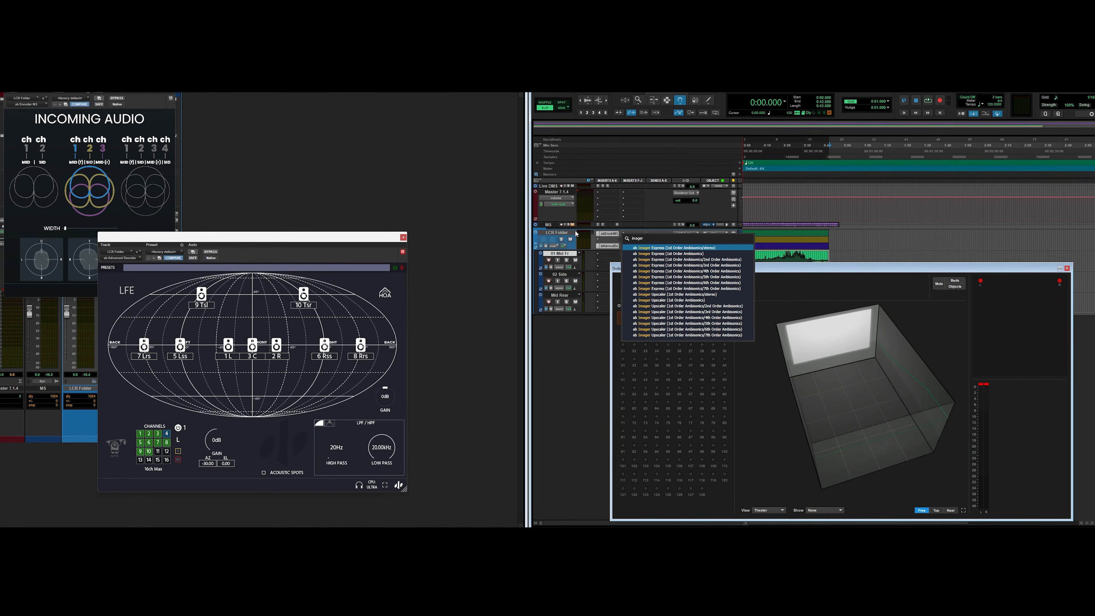
Step: Insert the Imager Express 1st Order Ambisonics plugin on the LCR Folder and arrange its window
left_click(651, 253)
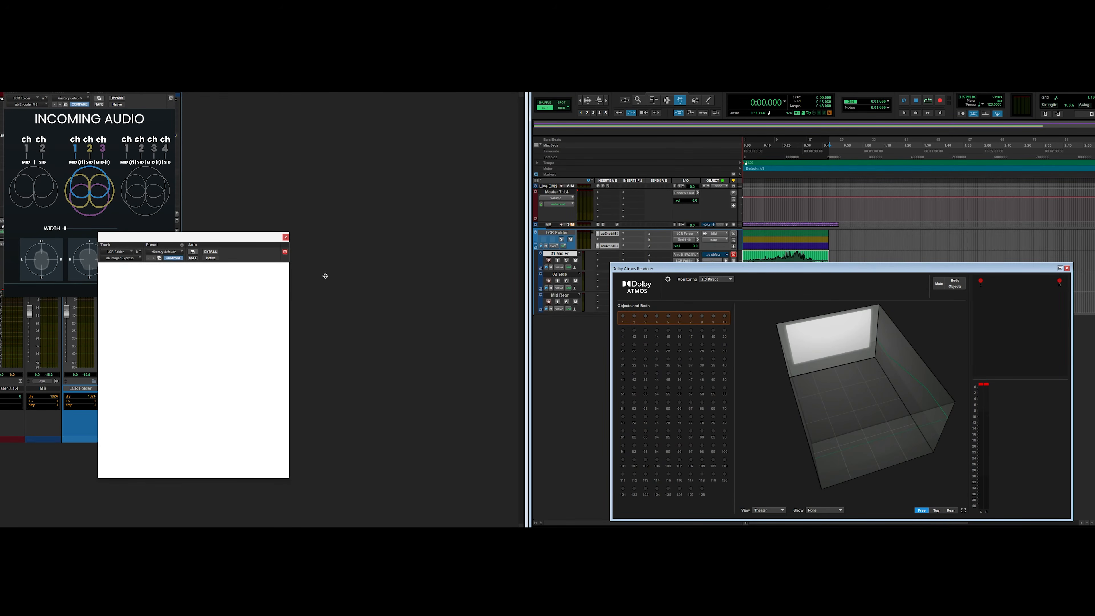
left_click_drag(212, 239, 373, 229)
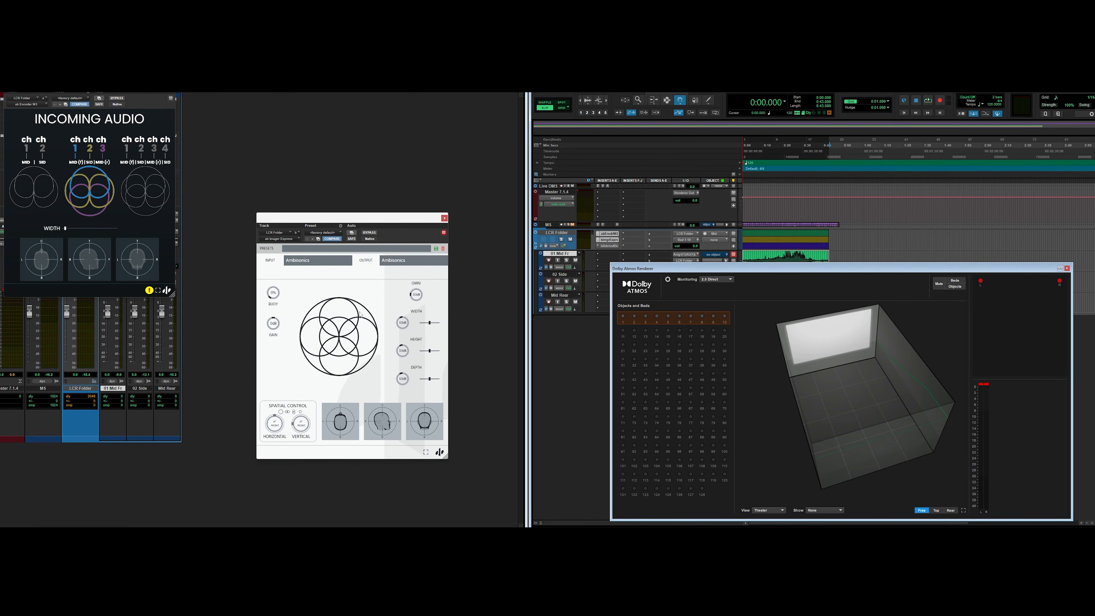
left_click(622, 246)
left_click_drag(432, 217, 544, 258)
left_click_drag(345, 218, 203, 204)
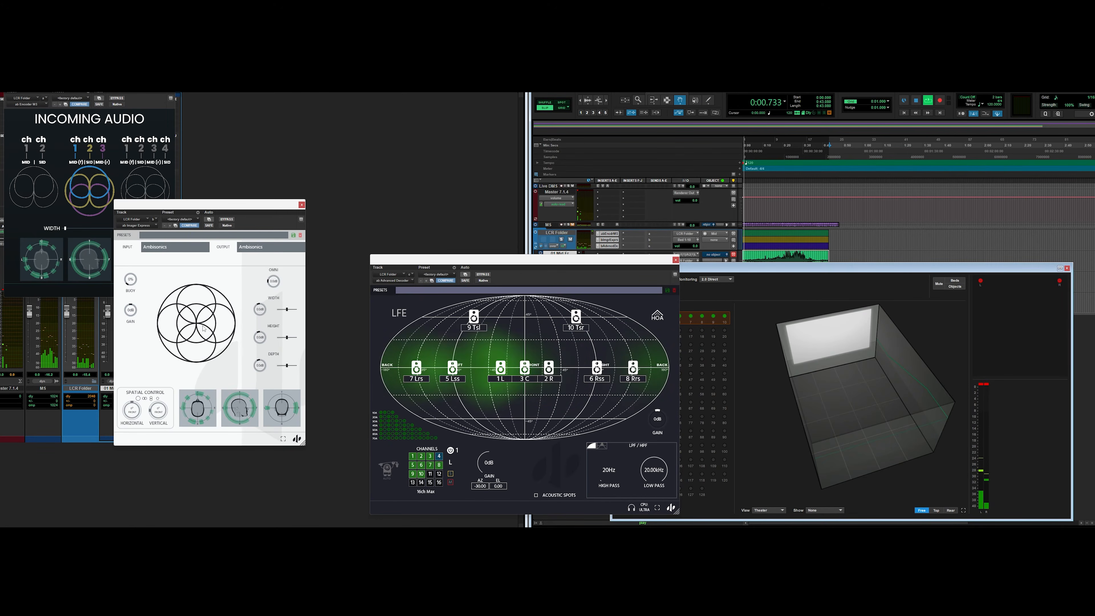
Step: Play the session and adjust Imager Express's width and sound-field shape while listening
mouse_move(204, 318)
left_mouse_down()
mouse_move(227, 301)
mouse_move(196, 318)
mouse_move(206, 348)
mouse_move(201, 324)
left_mouse_up()
key("space")
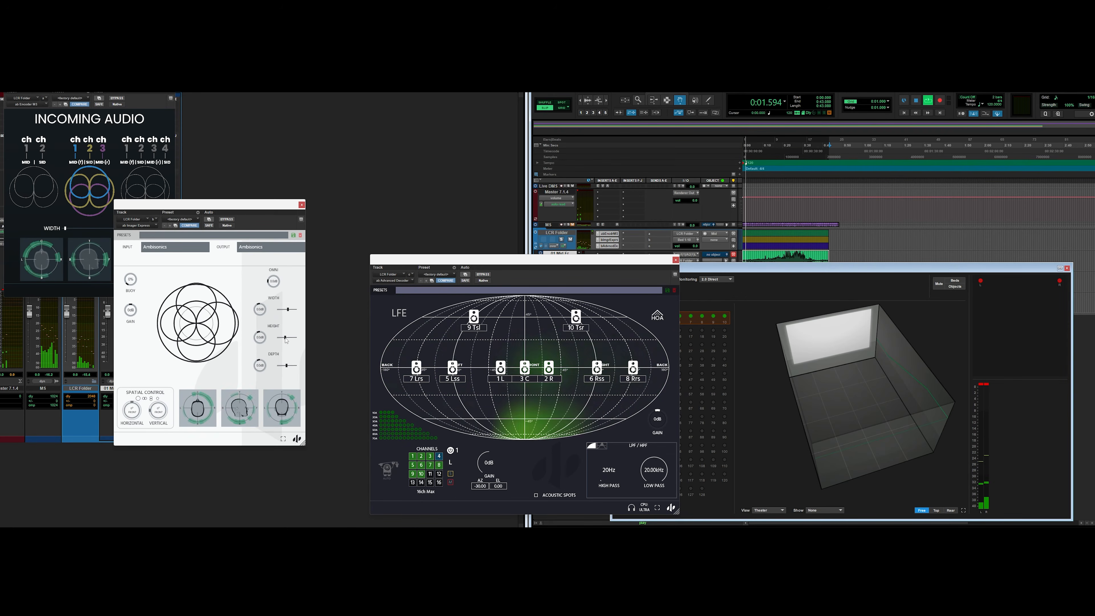
left_click_drag(286, 338, 284, 337)
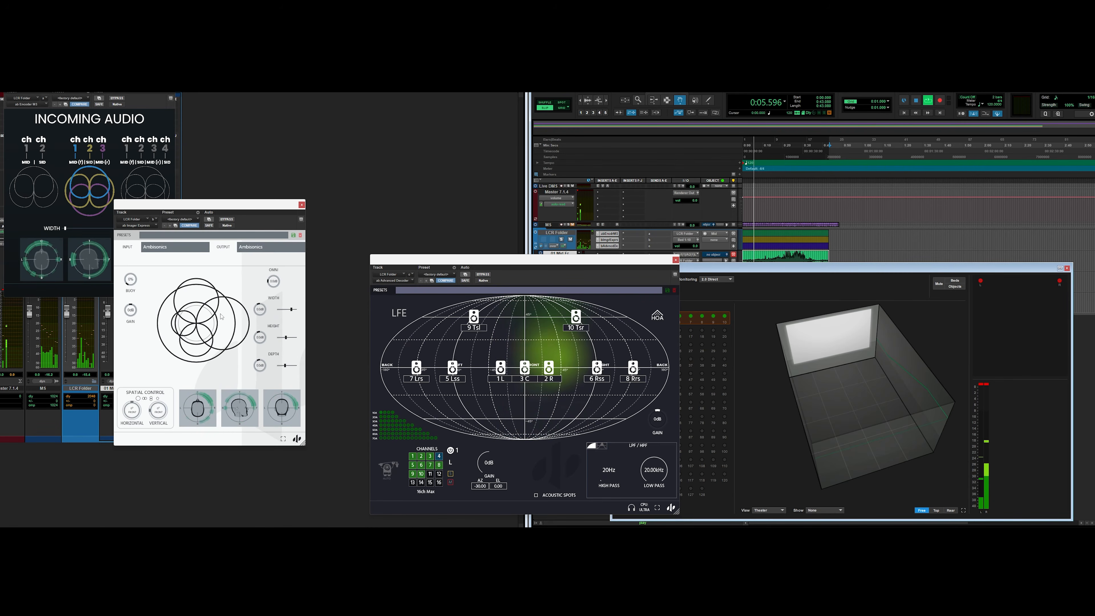
left_click_drag(219, 340, 193, 313)
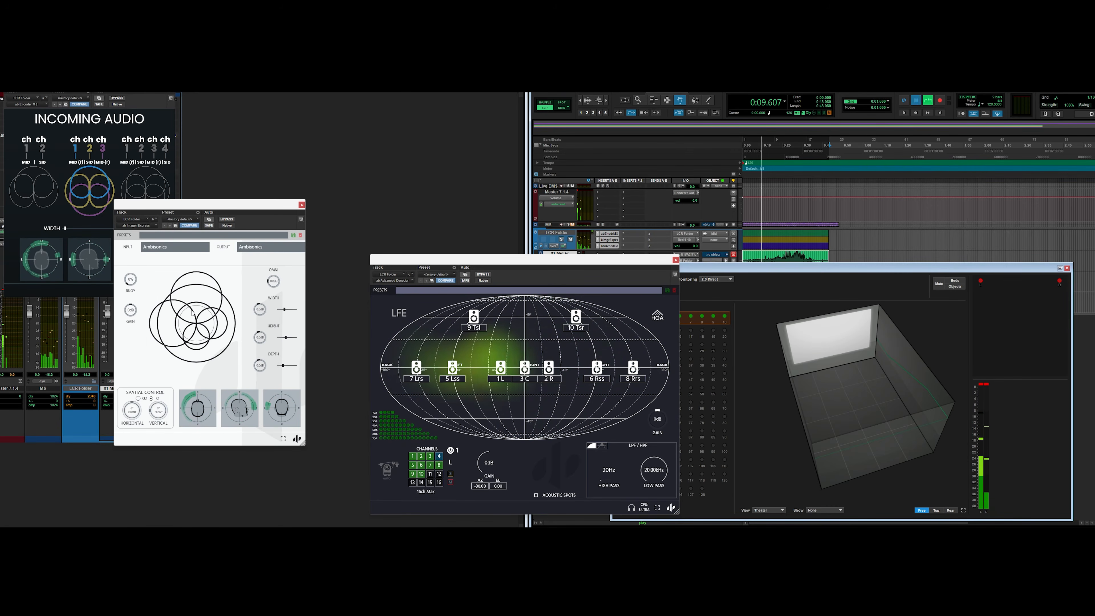
key("space")
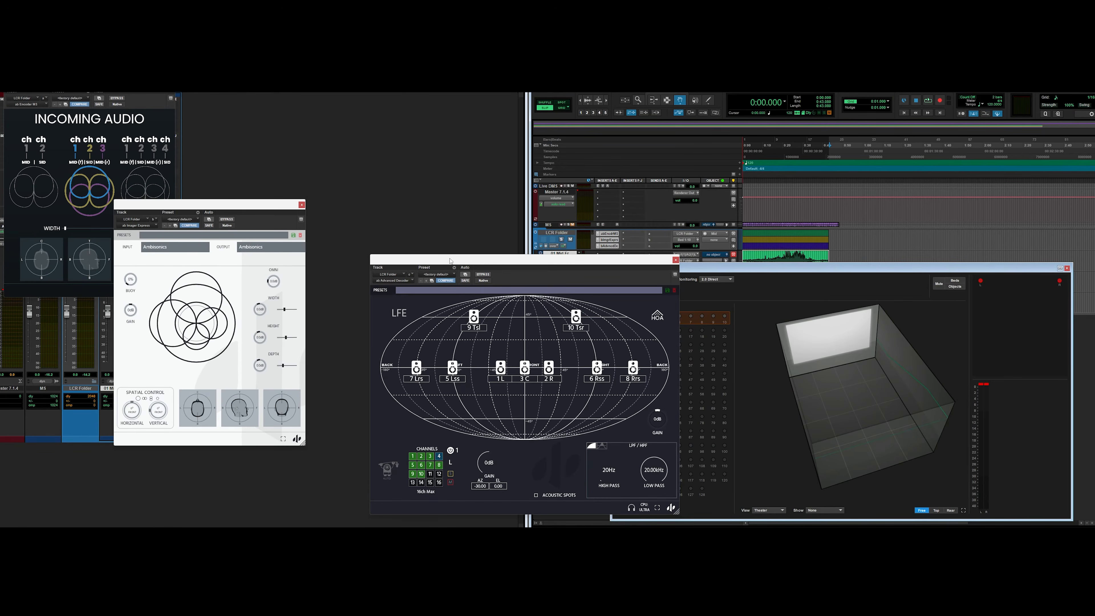
Step: Remove the Imager Express plugin from the LCR Folder's insert slot
left_click_drag(450, 261, 820, 249)
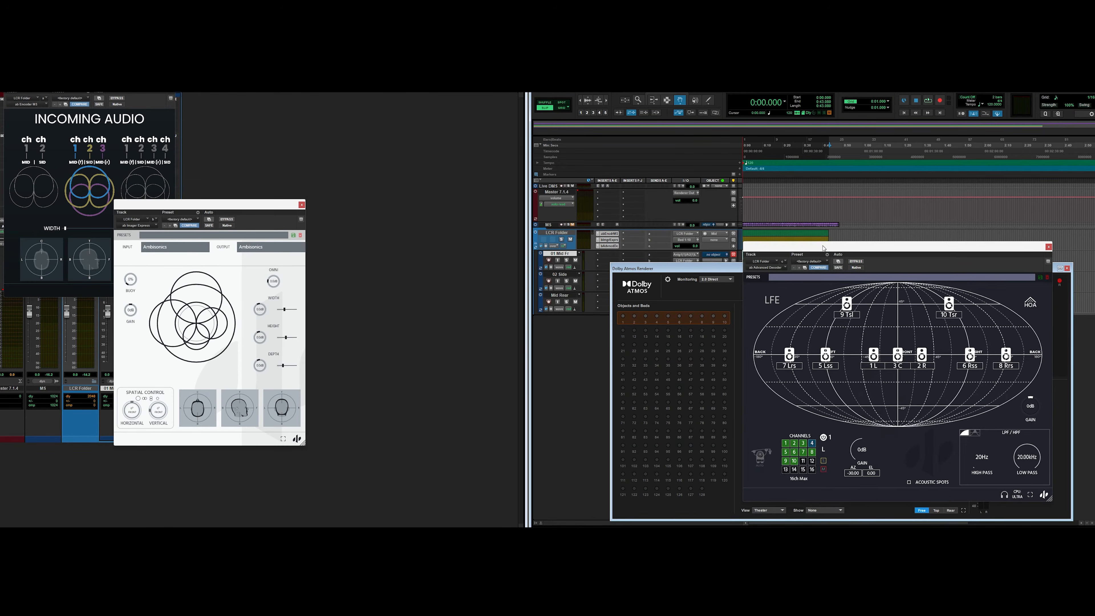
left_click(597, 240)
left_click(602, 242)
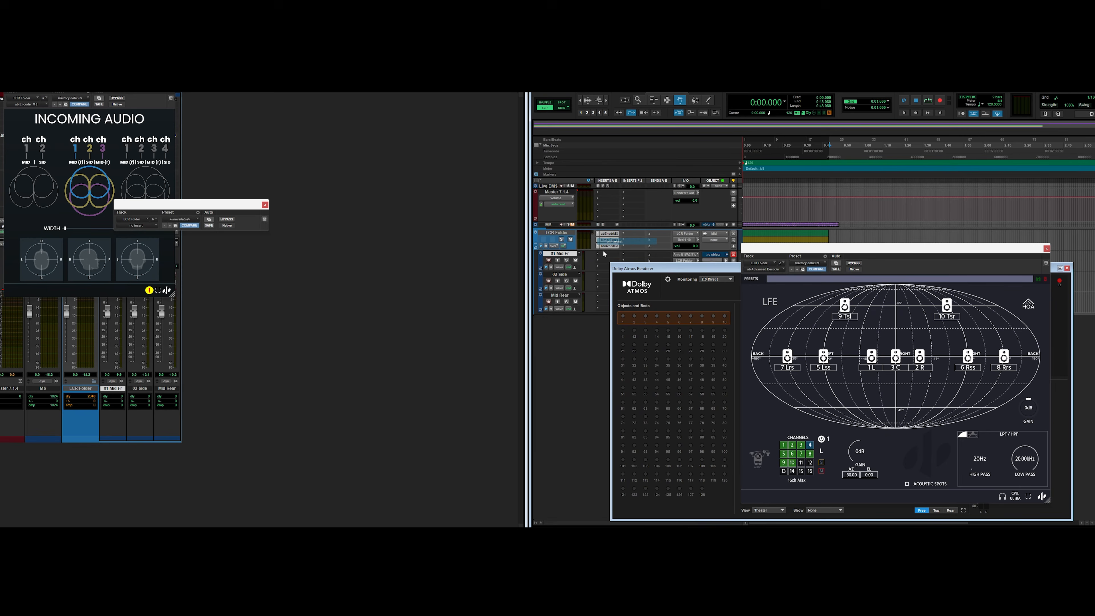
Step: Insert the Astrometry Delay 1st Order Ambisonics plugin on the LCR Folder and move its window aside
left_click(605, 242)
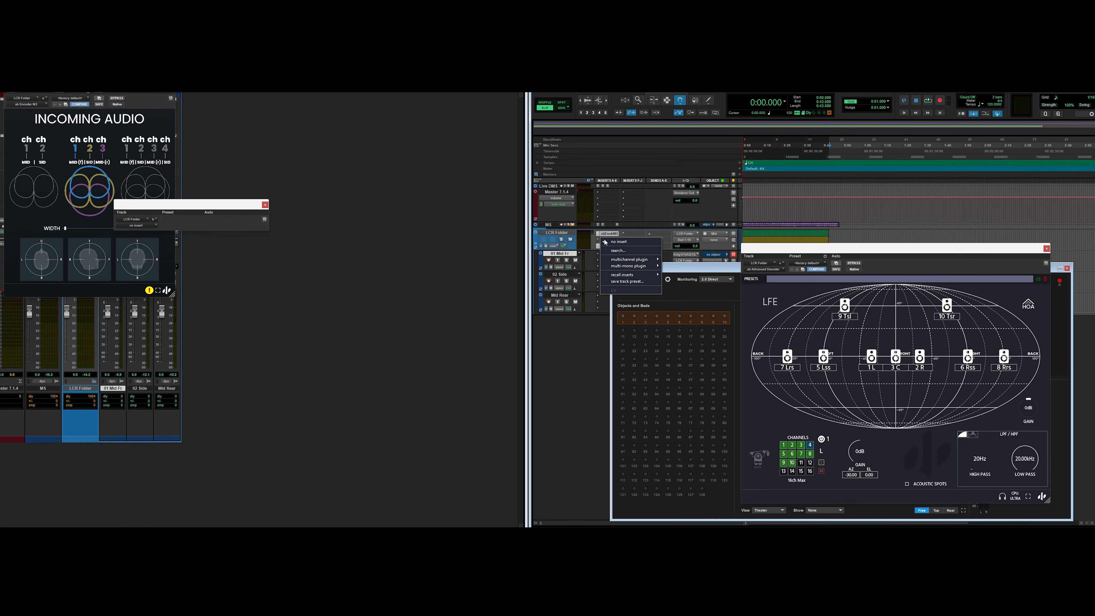
type("astrom")
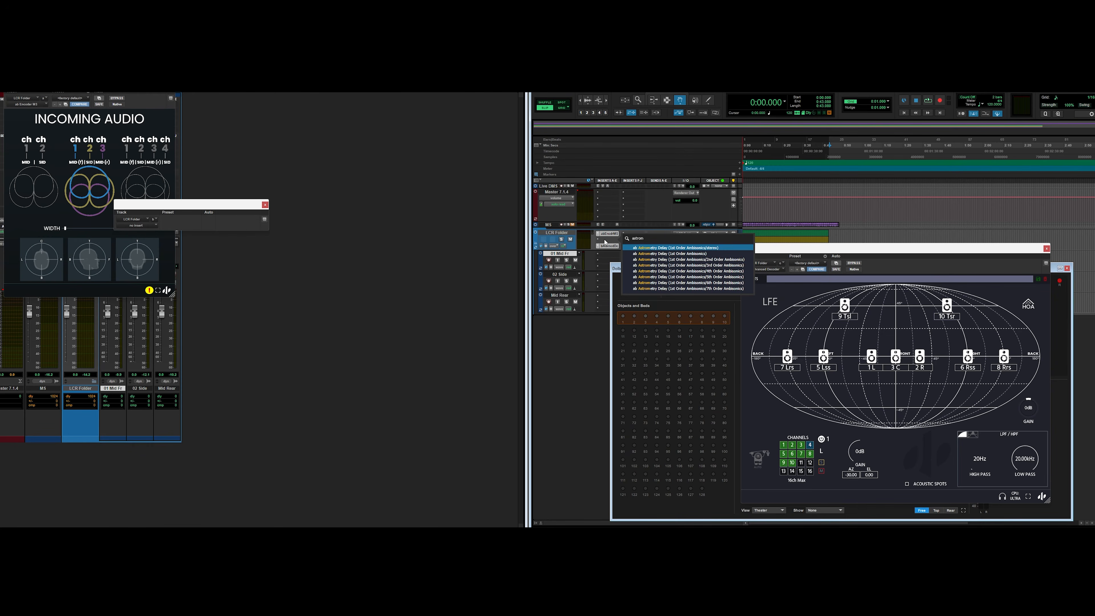
left_click(651, 254)
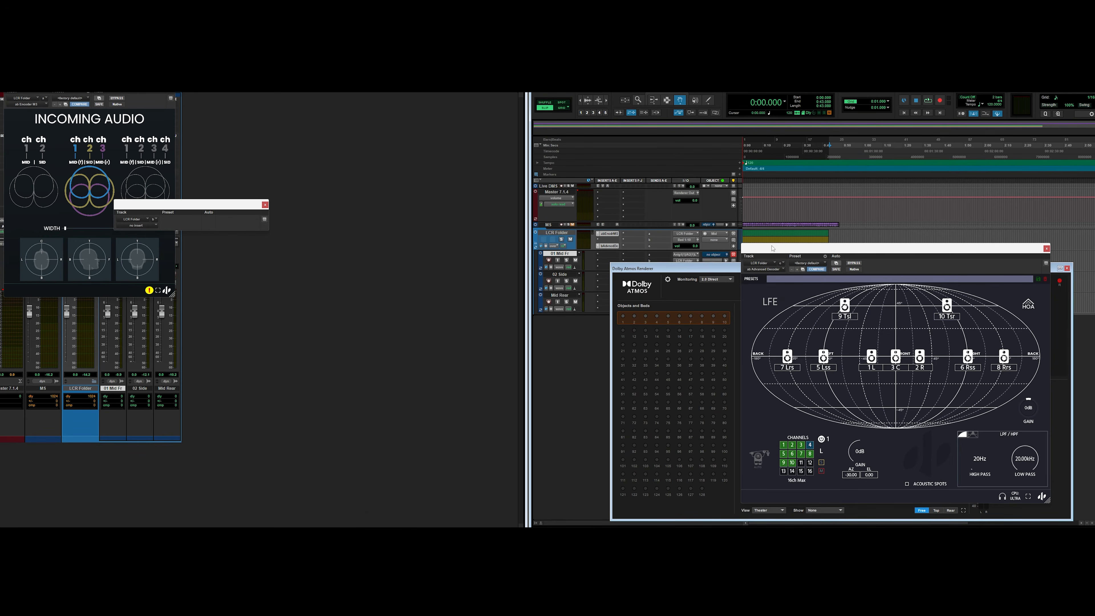
left_click_drag(773, 248, 382, 235)
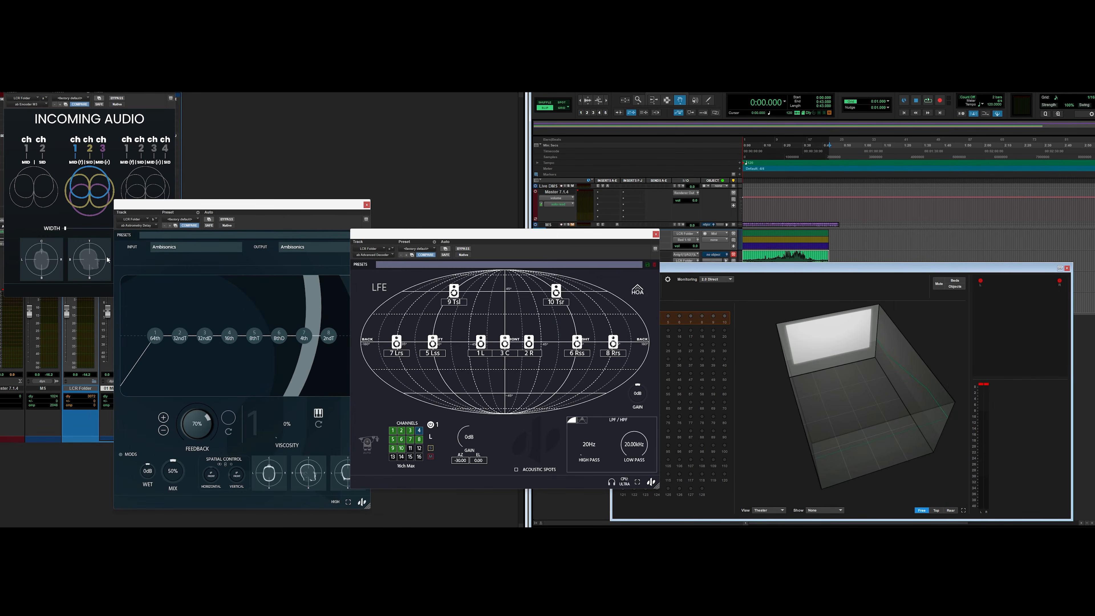
Step: Load the Atmospheric - Glitch preset in Astrometry Delay and audition it during playback
left_click(166, 238)
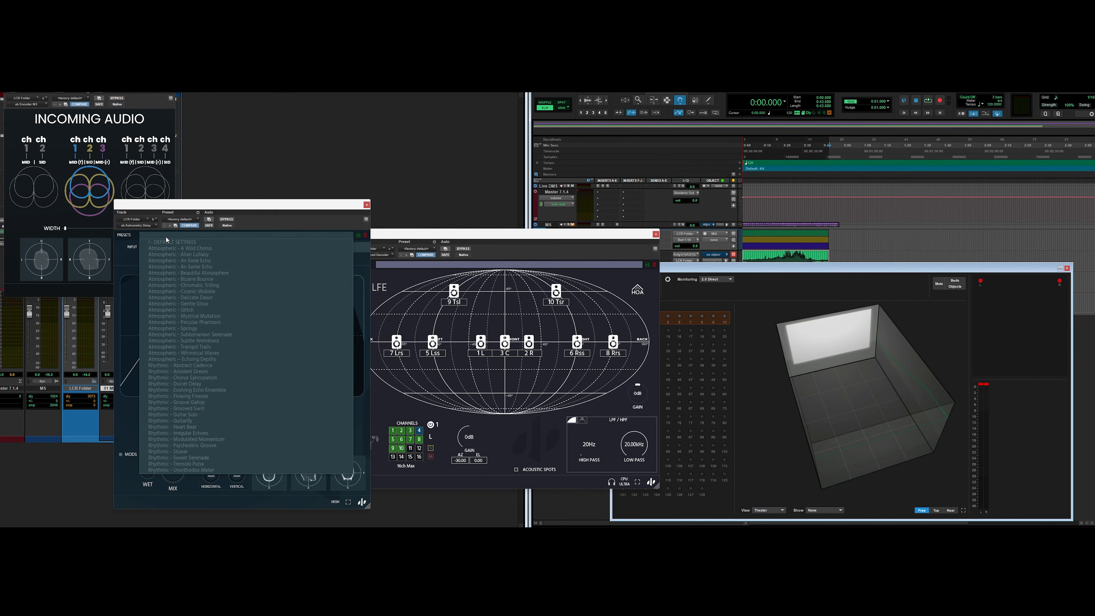
left_click(168, 311)
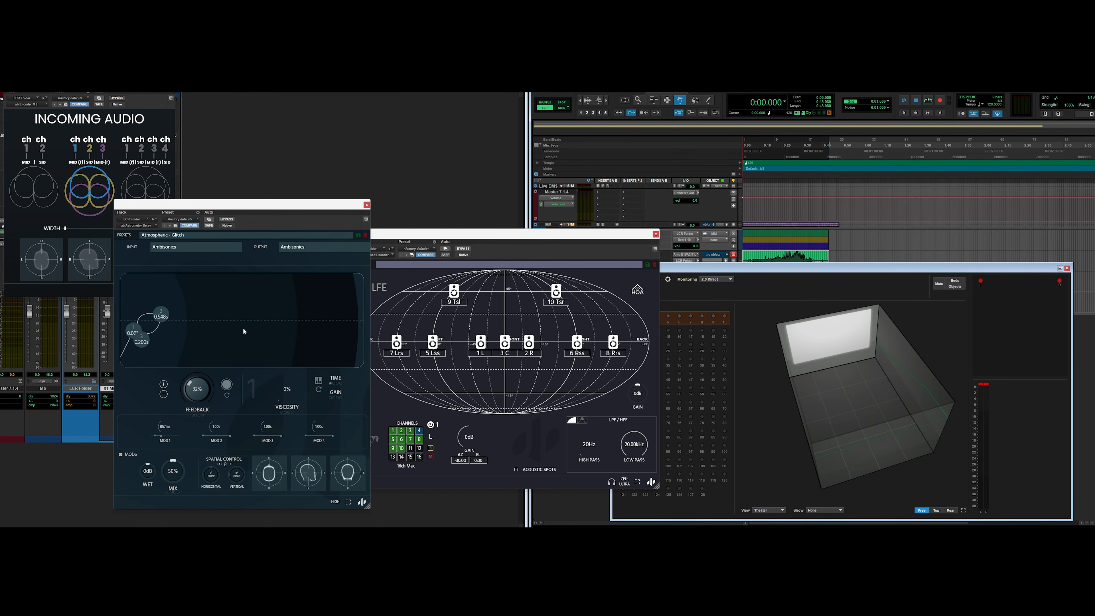
left_click(410, 236)
key("space")
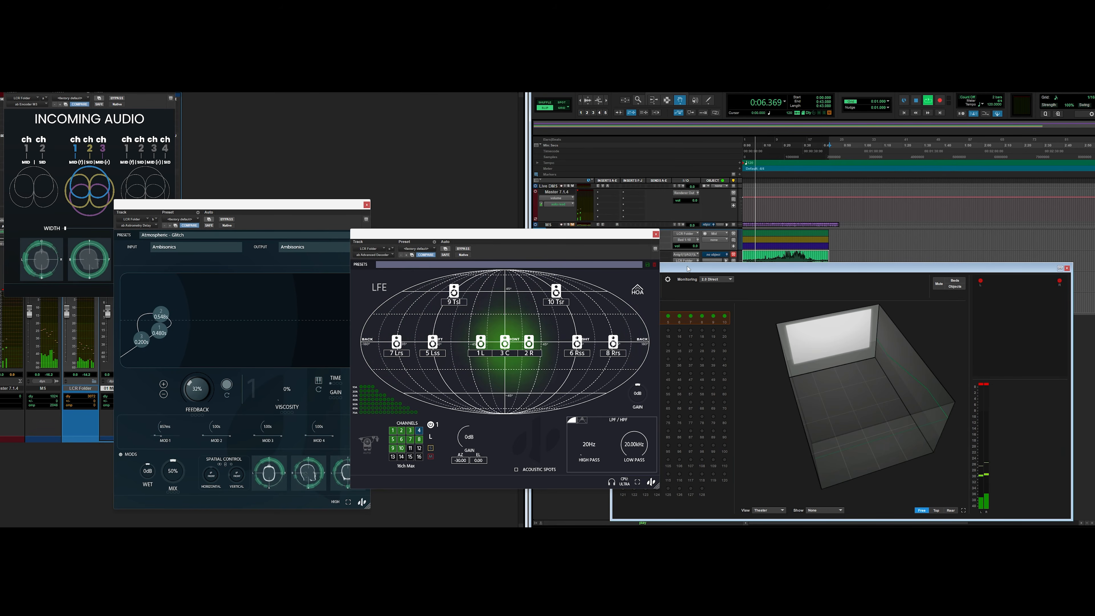
key("space")
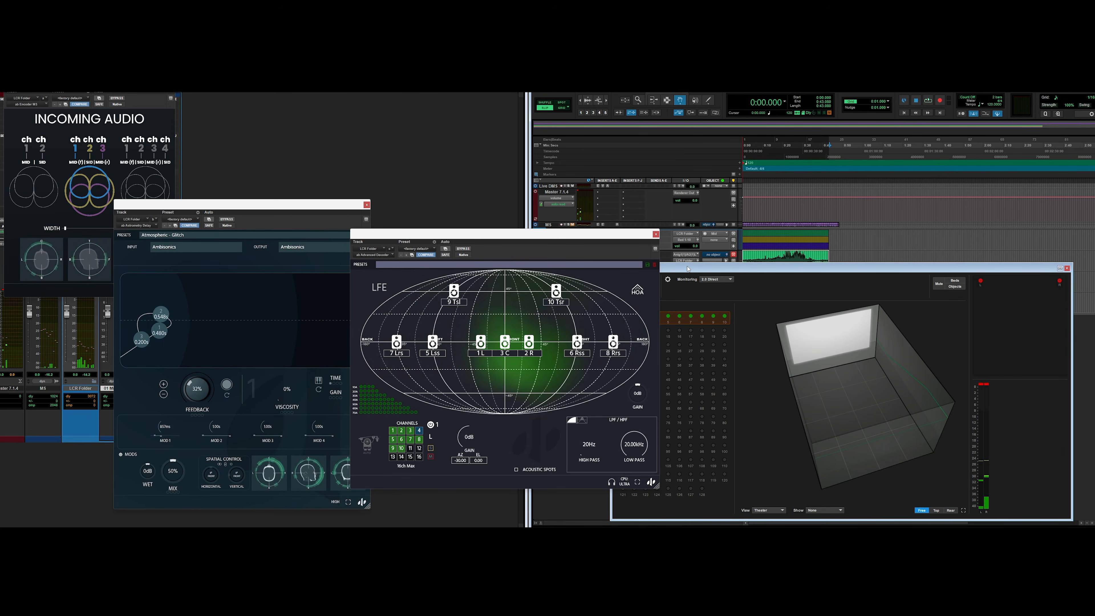
left_click_drag(304, 209, 290, 206)
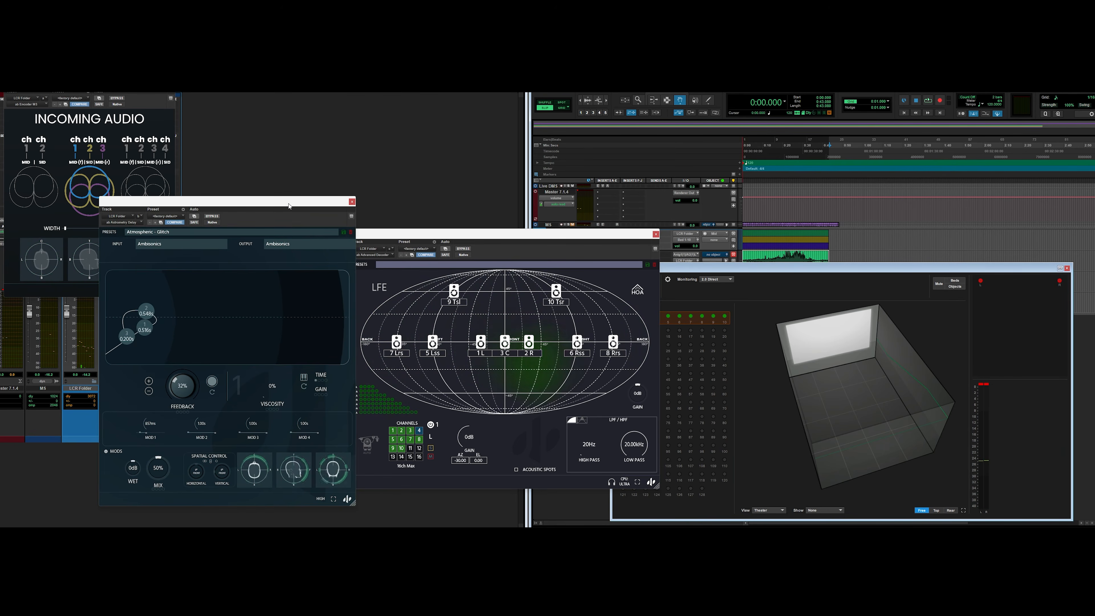